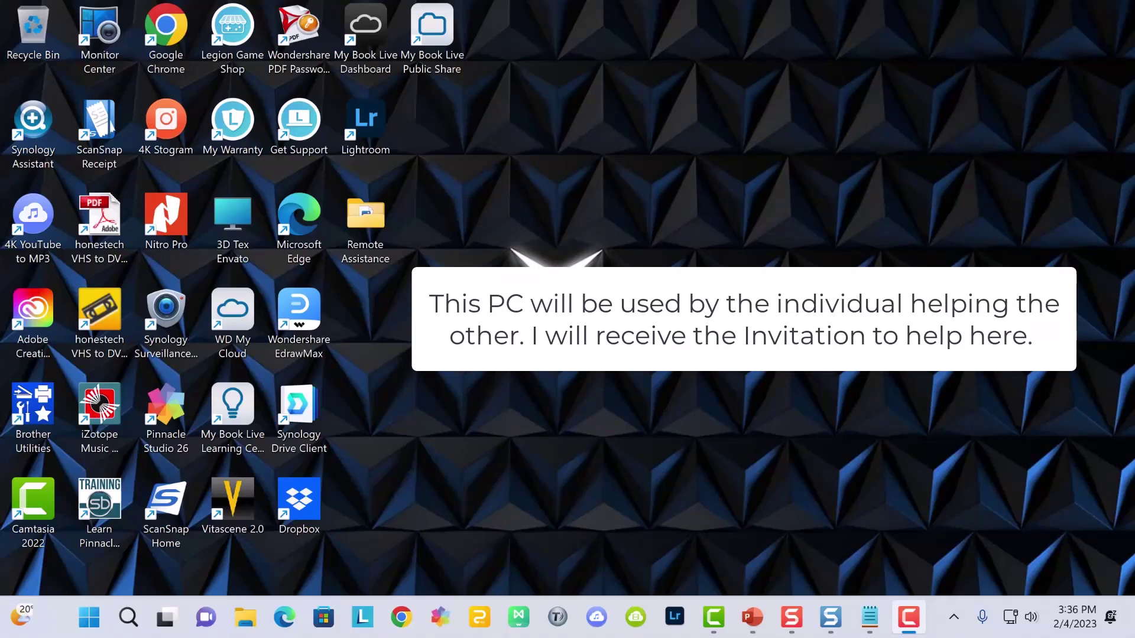
Search Windows for 'remo' to find the Allow Remote Assistance invitations setting
{"action": "left_click", "coordinate": [129, 620]}
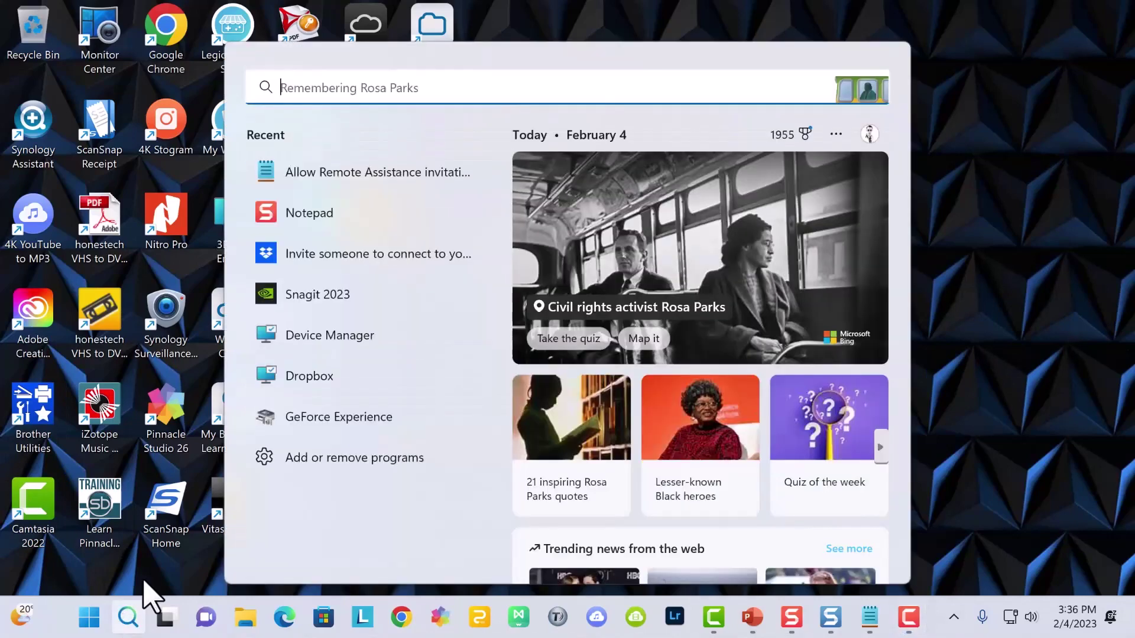
{"action": "type", "text": "remo"}
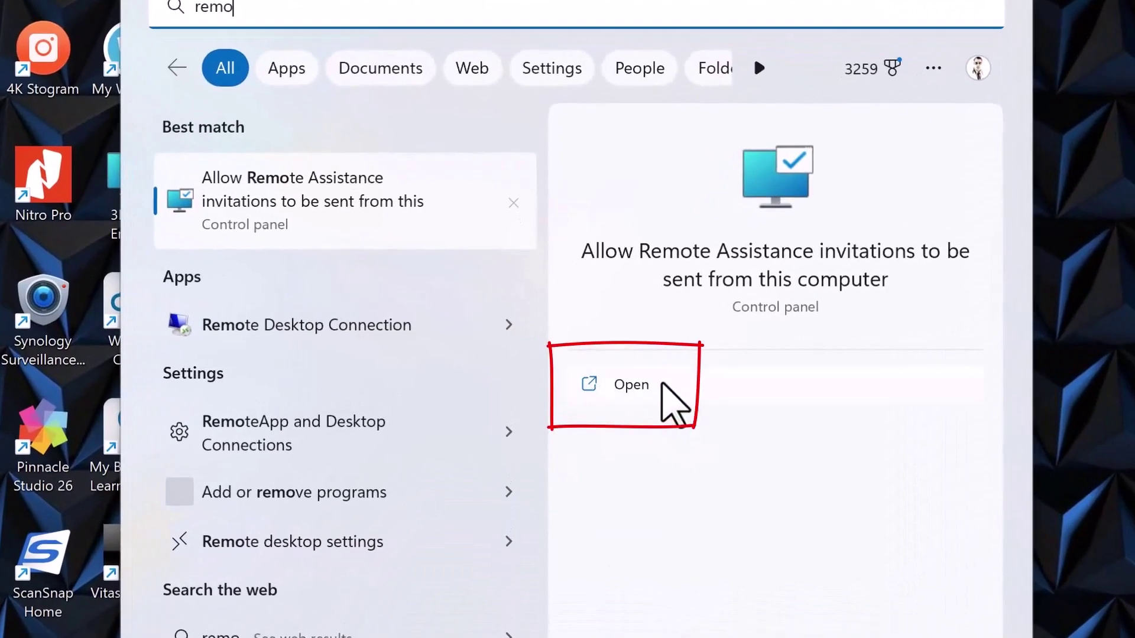
Confirm Remote Assistance connections are allowed in System Properties and accept with OK
{"action": "left_click", "coordinate": [663, 385]}
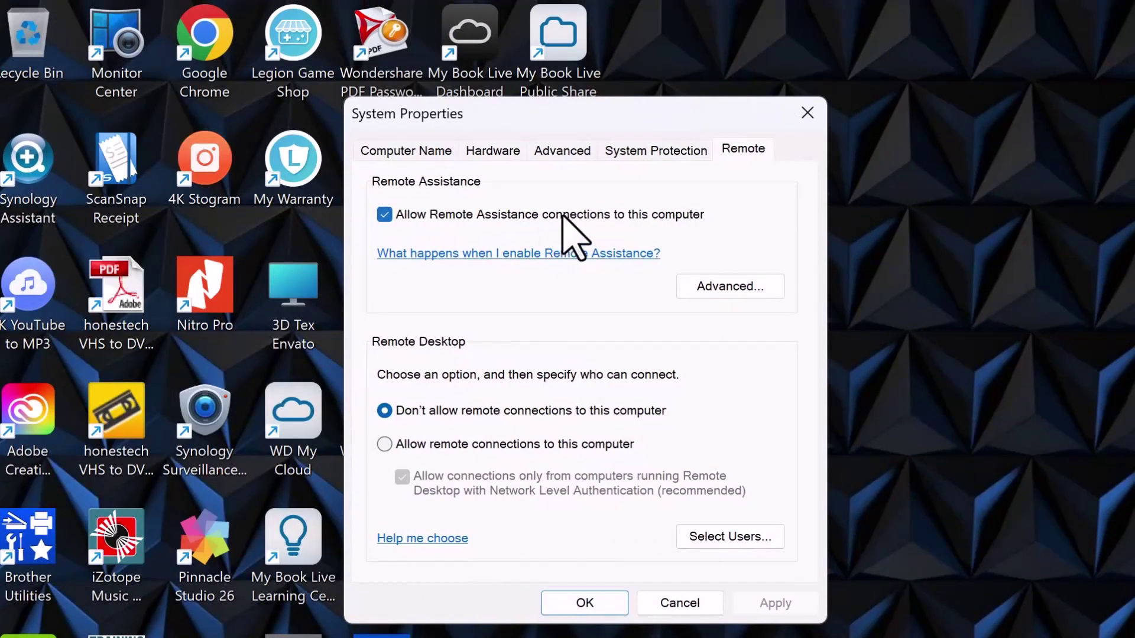
{"action": "left_click", "coordinate": [600, 607]}
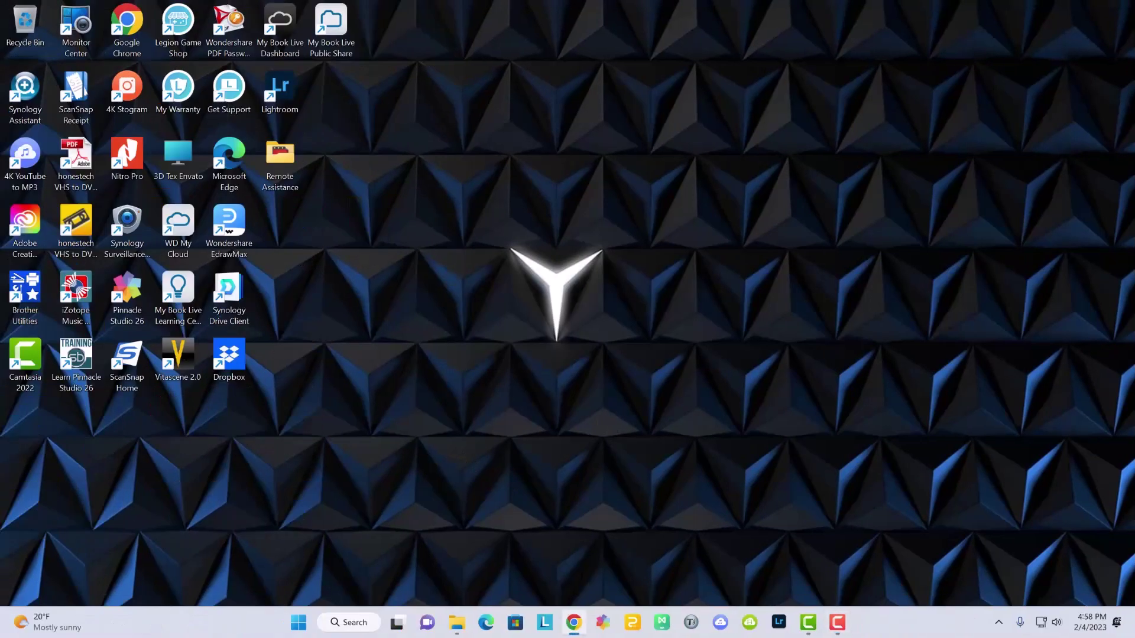
{"action": "left_click_drag", "start_coordinate": [1134, 49], "coordinate": [749, 94]}
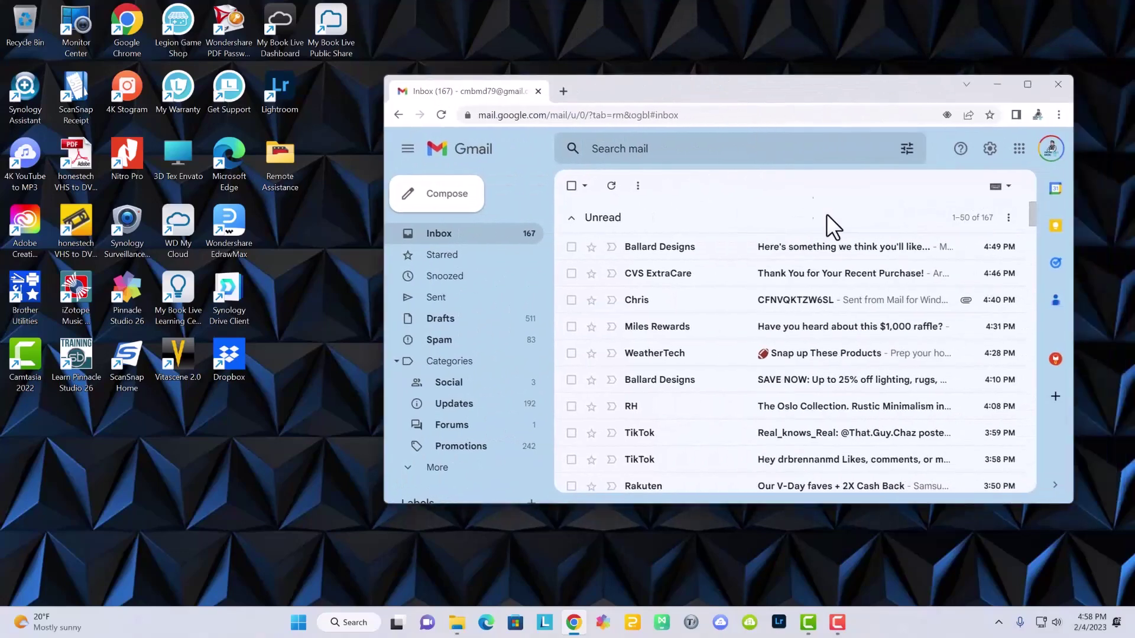
{"action": "left_click", "coordinate": [816, 299]}
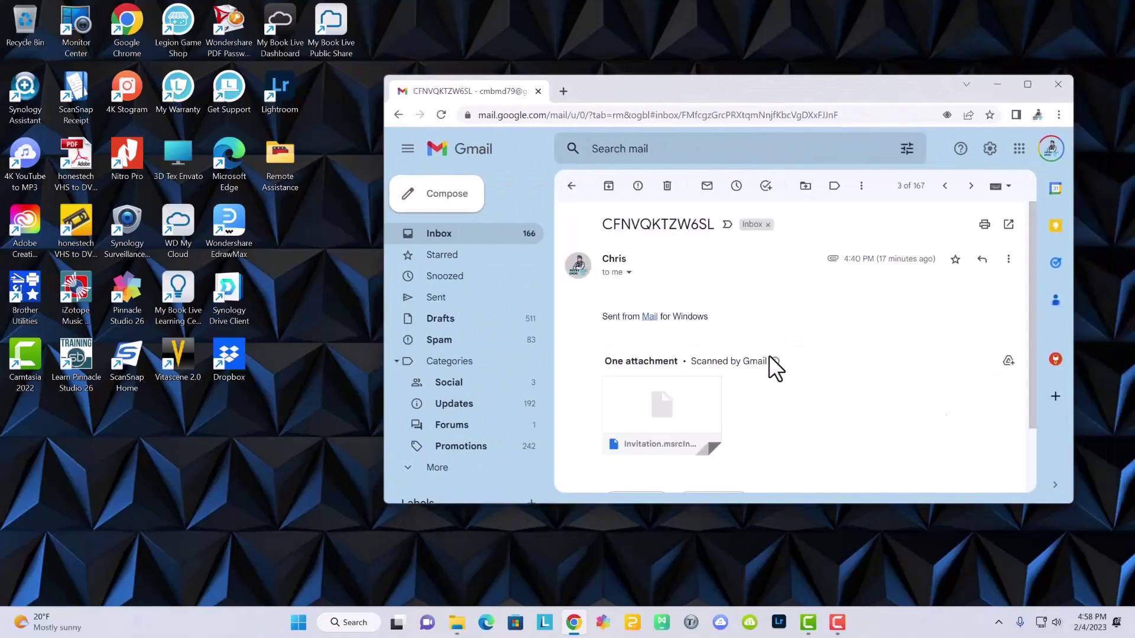
{"action": "scroll", "coordinate": [732, 390], "scroll_direction": "down", "scroll_amount": 2}
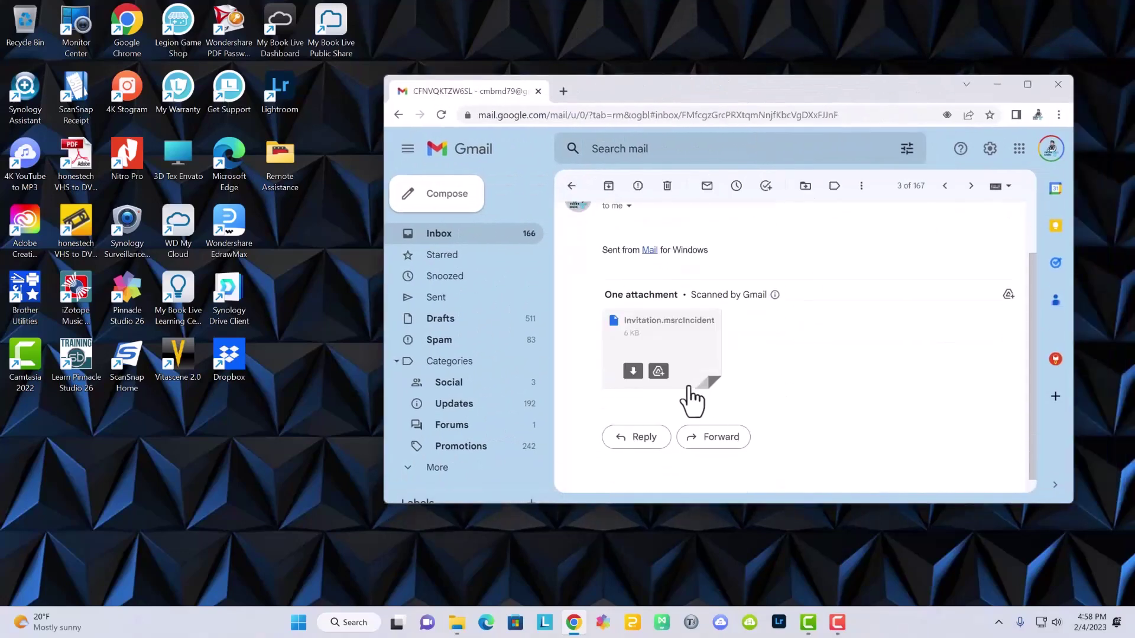
{"action": "left_click", "coordinate": [633, 373]}
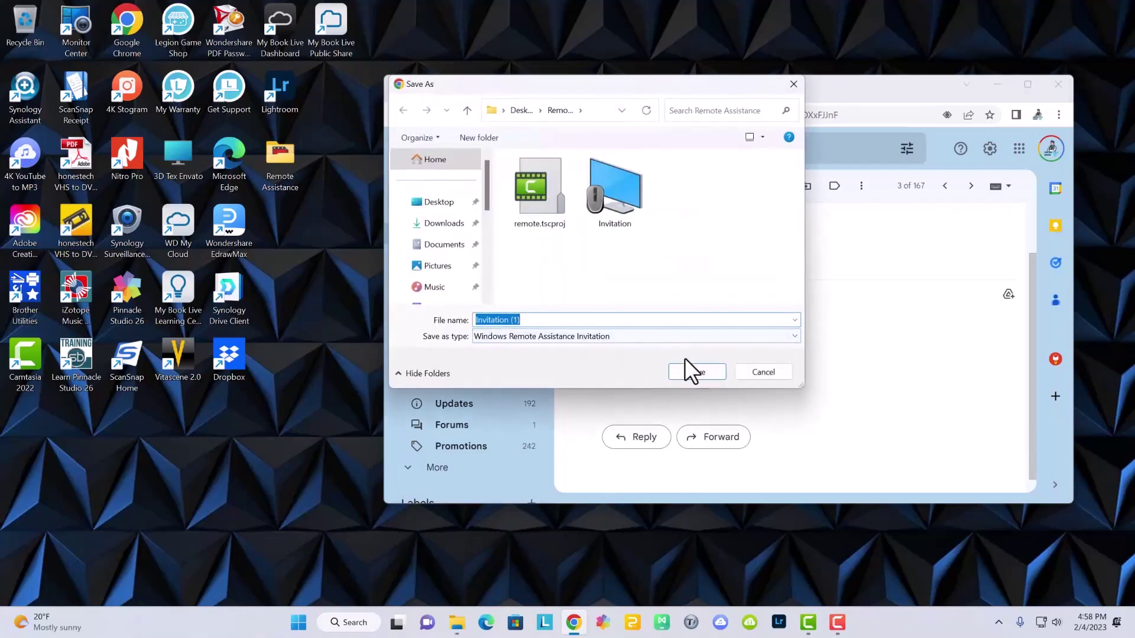
{"action": "left_click", "coordinate": [696, 373]}
{"action": "scroll", "coordinate": [813, 337], "scroll_direction": "up", "scroll_amount": 2}
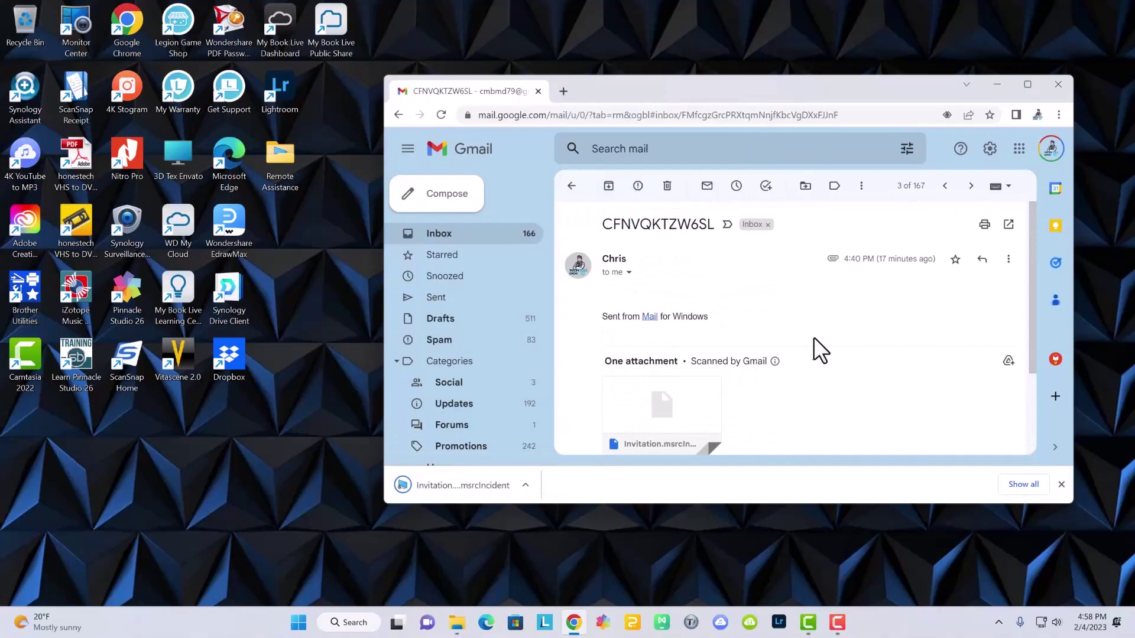
{"action": "left_click_drag", "start_coordinate": [603, 225], "coordinate": [713, 228]}
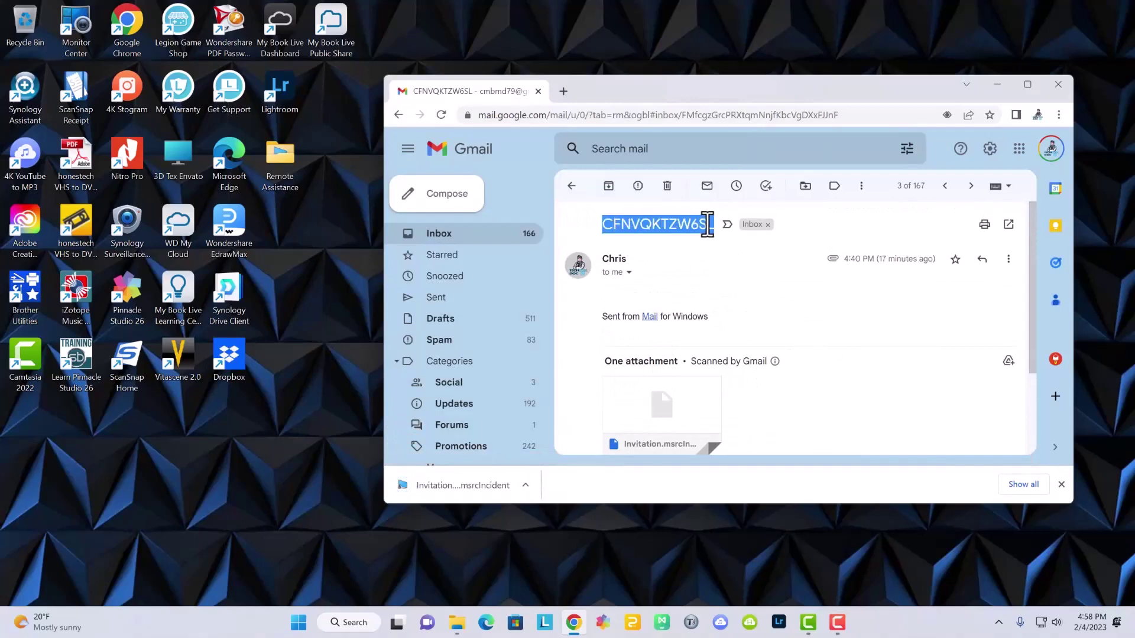
{"action": "right_click", "coordinate": [711, 230]}
{"action": "left_click", "coordinate": [727, 237]}
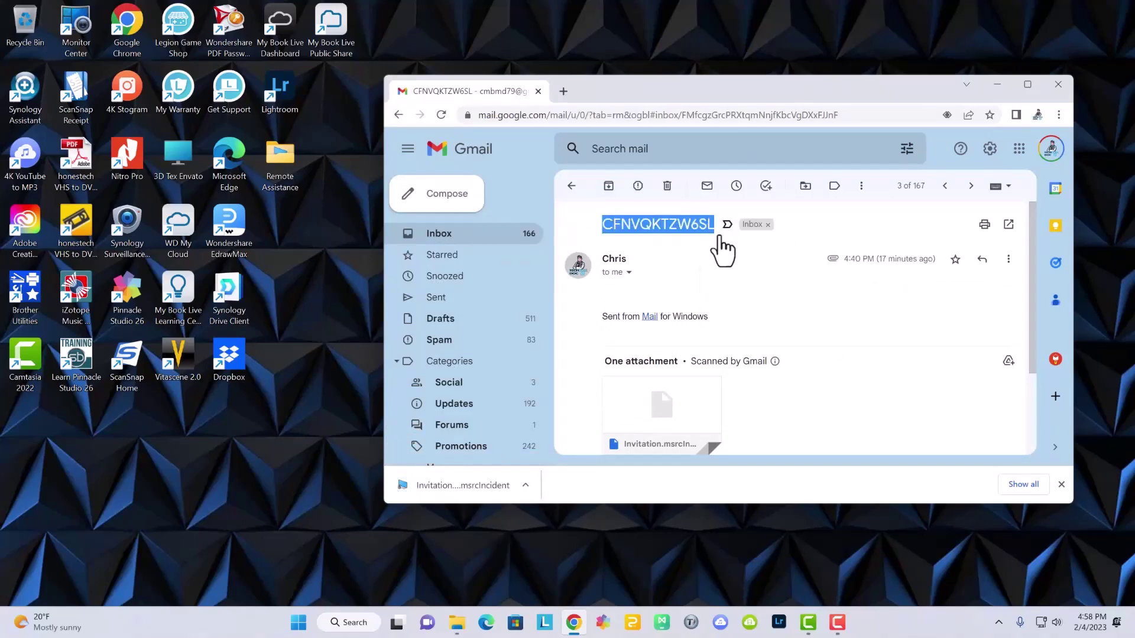
{"action": "left_click", "coordinate": [999, 85]}
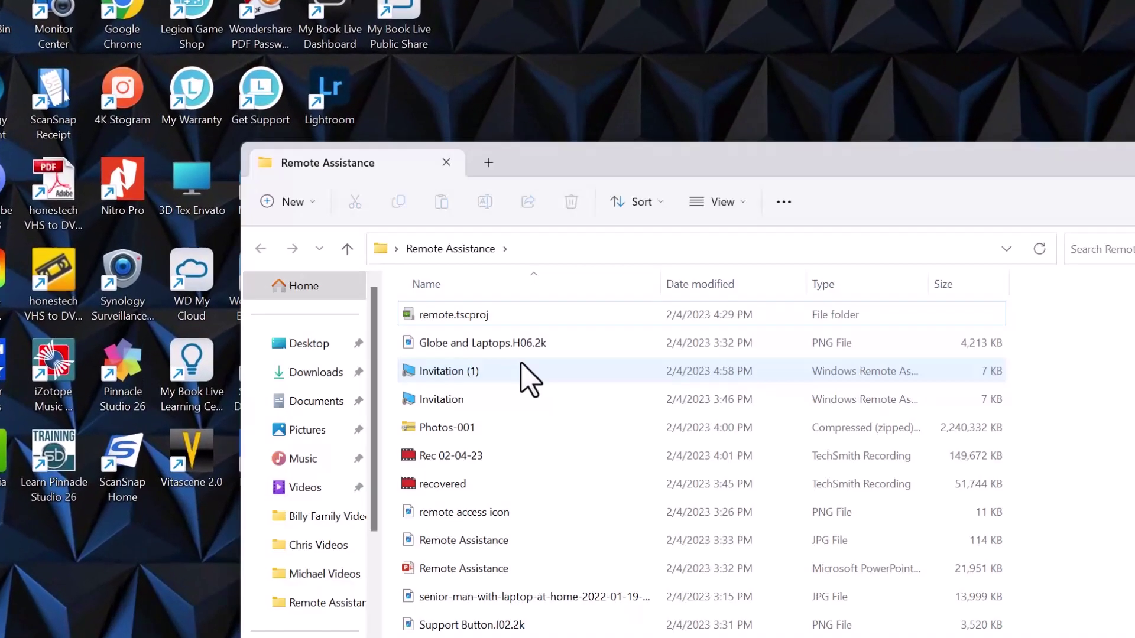
Launch Invitation (1) with the pasted password to start the helper session
{"action": "left_click", "coordinate": [1133, 164]}
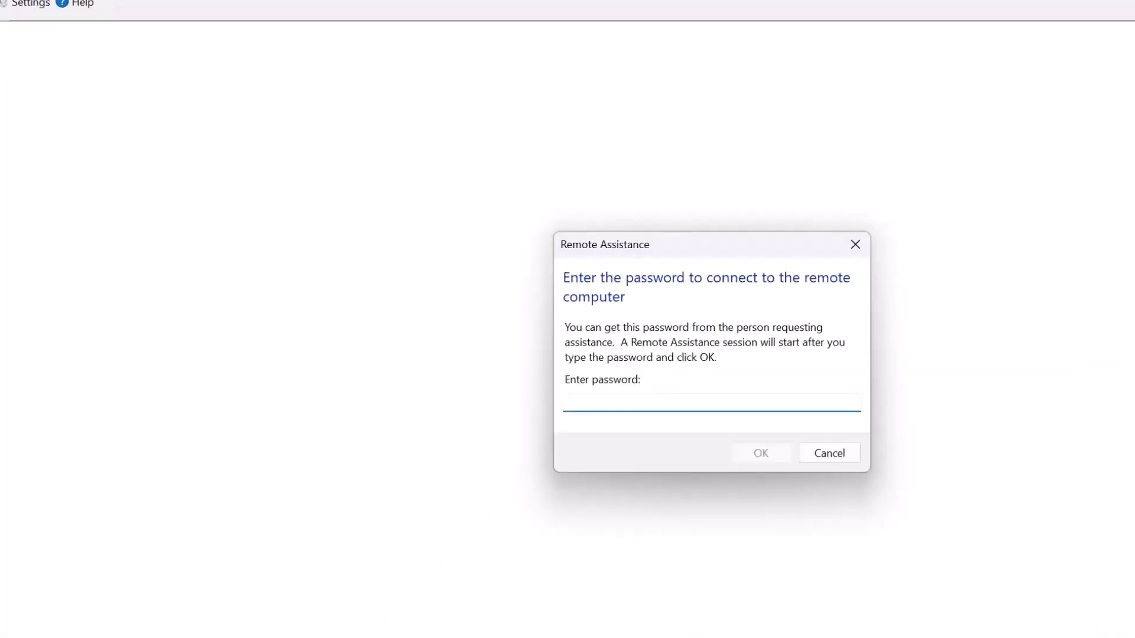
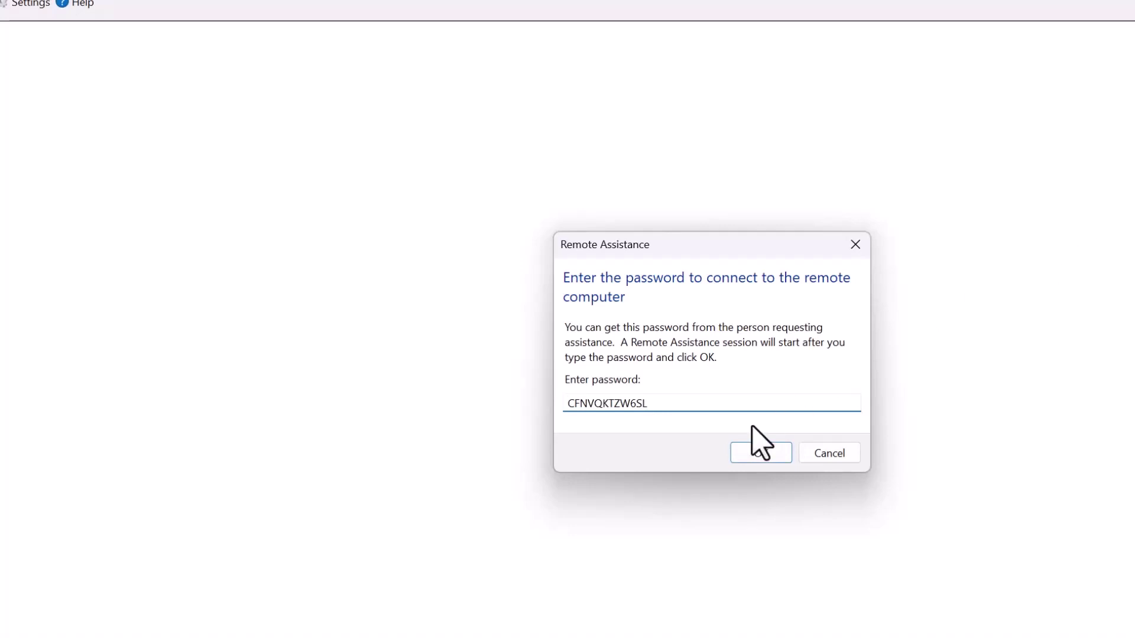
{"action": "left_click", "coordinate": [755, 457]}
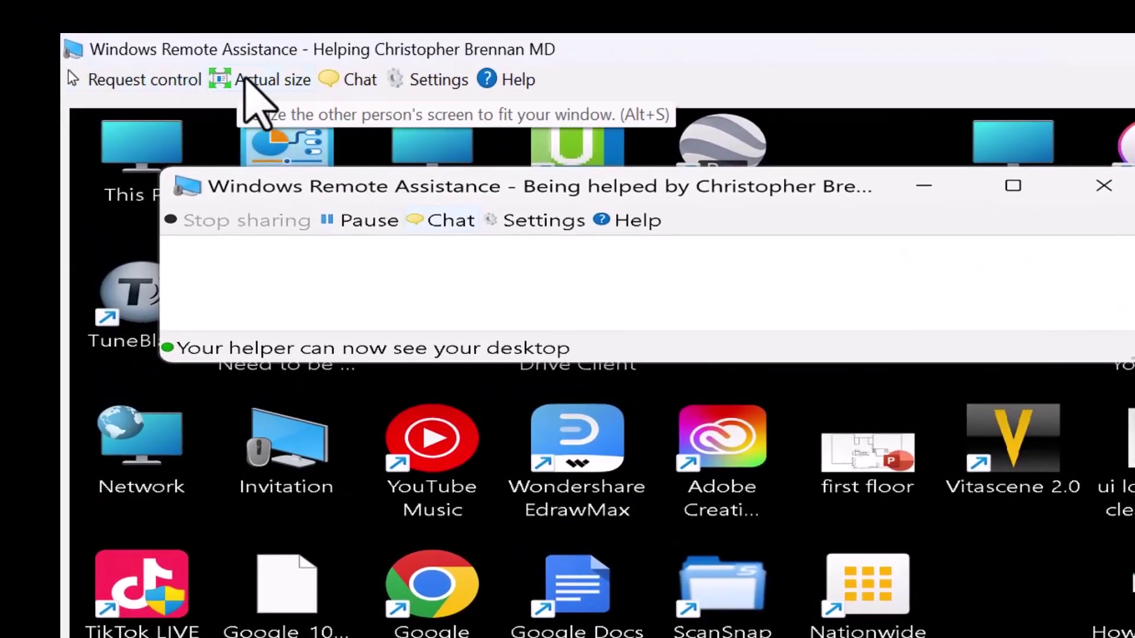
Show the remote desktop at actual size and request control of the remote computer
{"action": "left_click", "coordinate": [248, 78]}
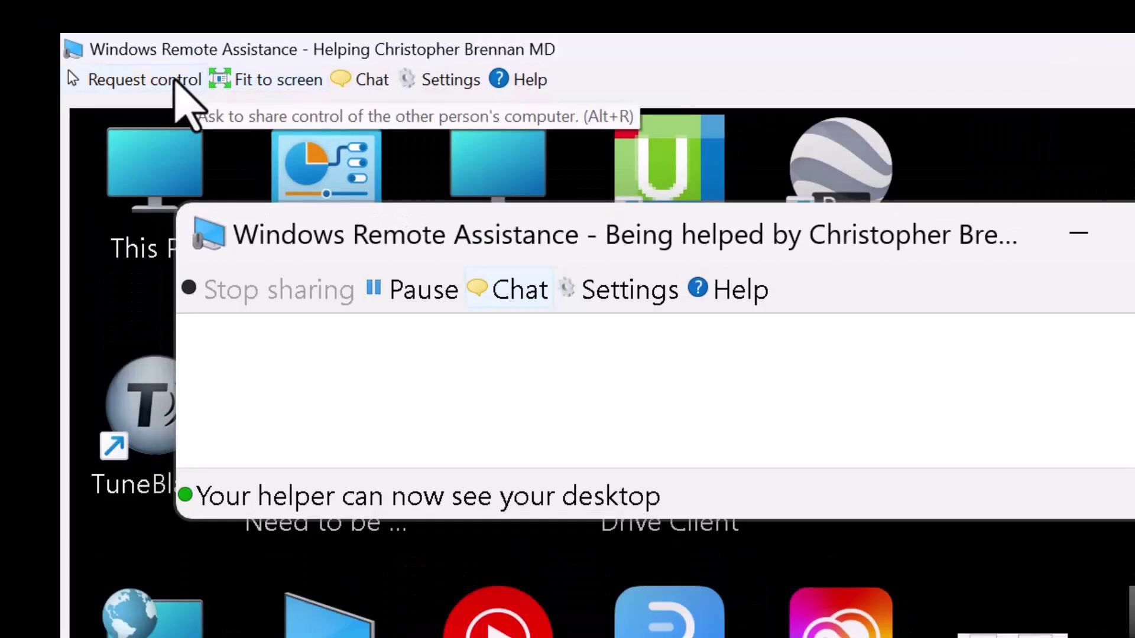
{"action": "left_click", "coordinate": [174, 78]}
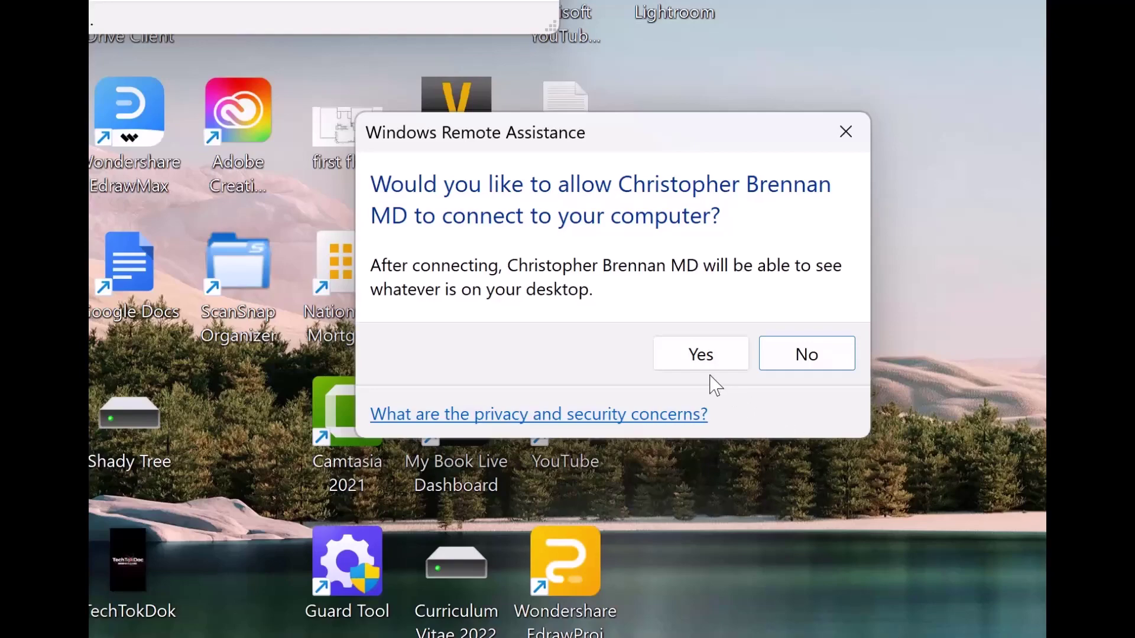
Answer Yes on the other computer to let the helper connect
{"action": "left_click", "coordinate": [689, 354]}
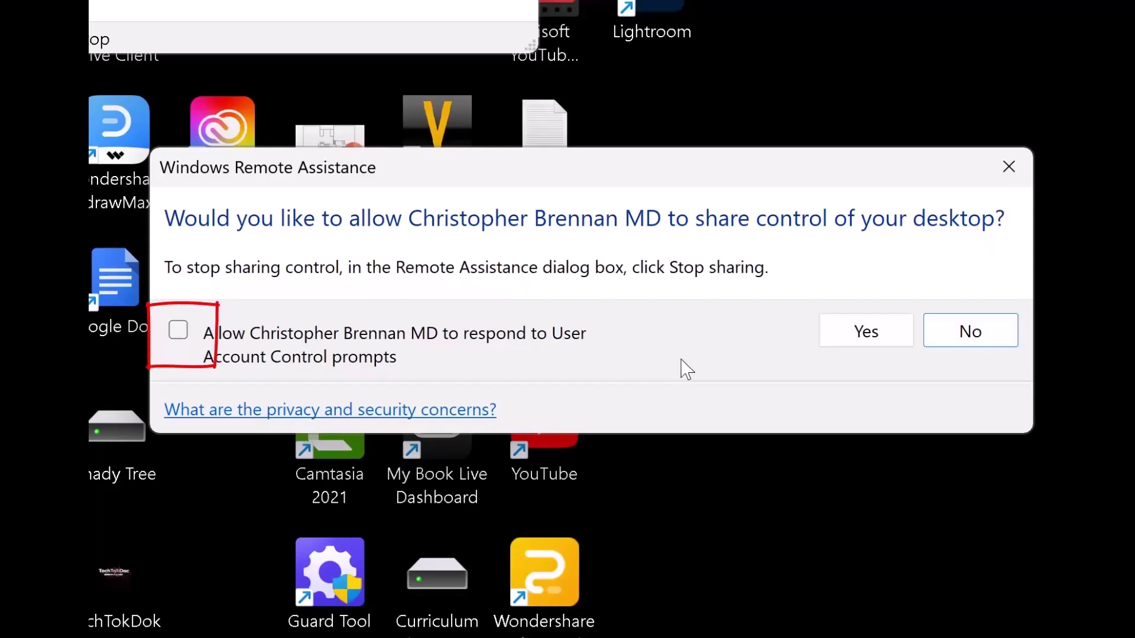
Allow the helper to answer UAC prompts and grant shared desktop control with Yes
{"action": "left_click", "coordinate": [177, 330]}
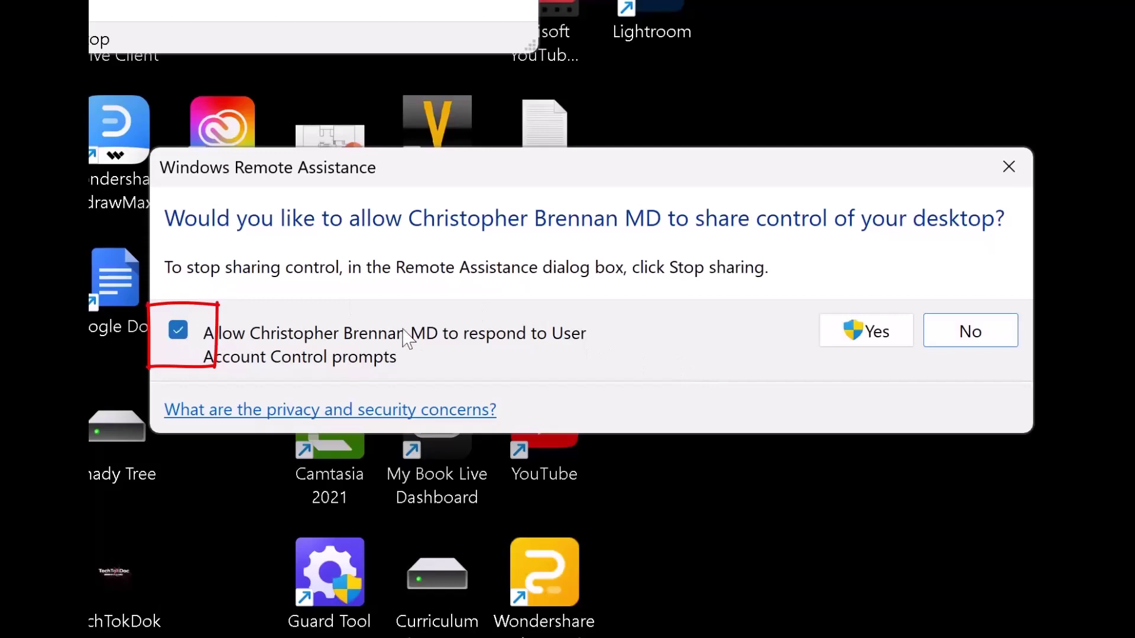
{"action": "left_click", "coordinate": [891, 339]}
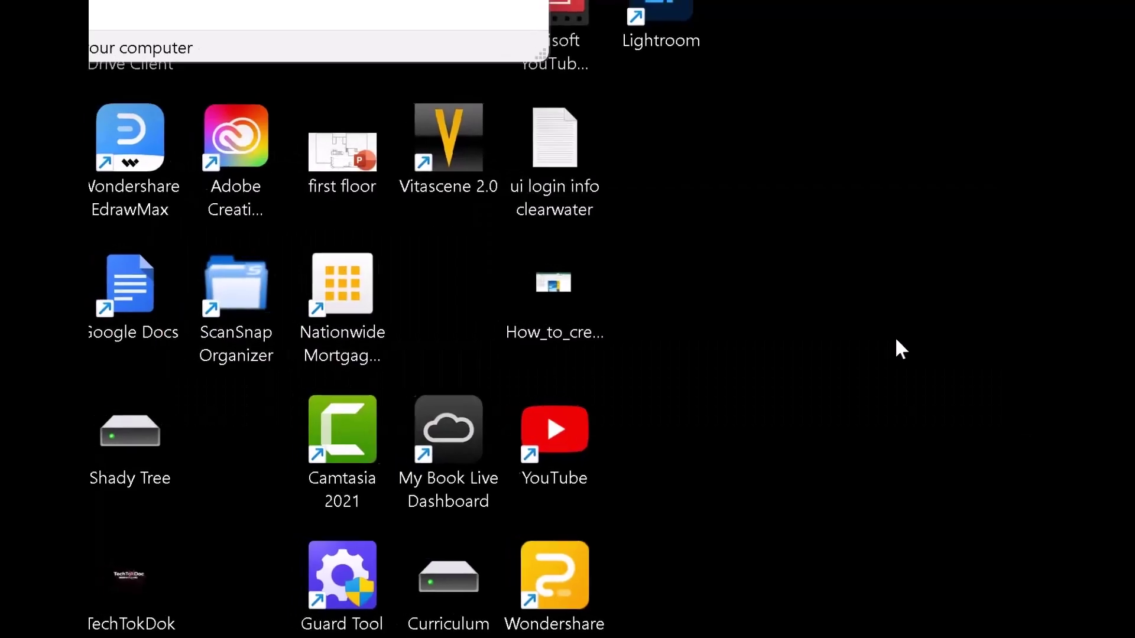